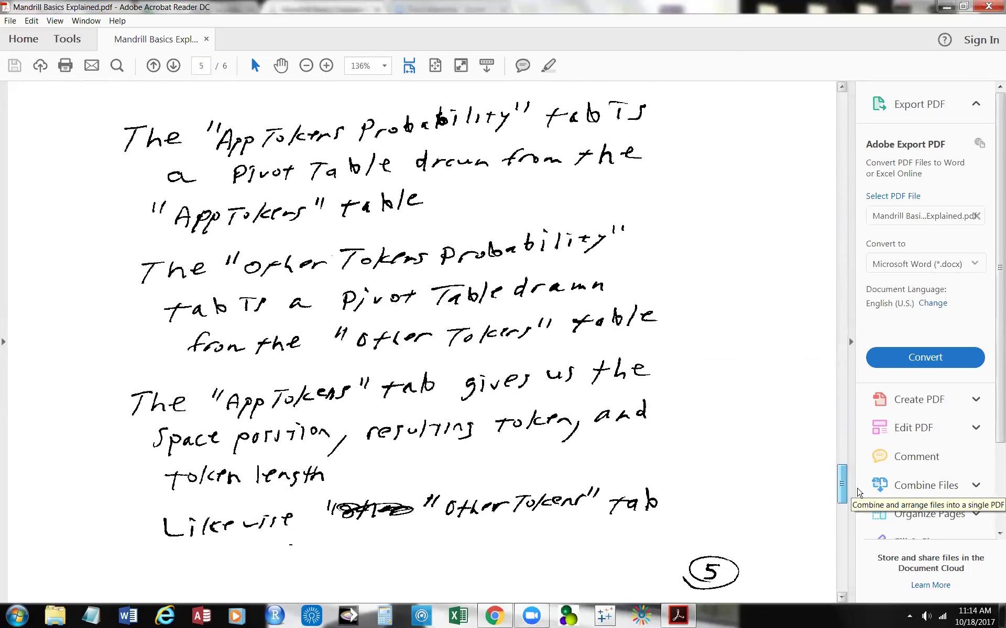
- Read the handwritten notes on pages 5 and 6 of Mandrill Basics Explained.pdf, return to page 1 and close the document
{"action": "scroll", "coordinate": [862, 503], "scroll_direction": "down", "scroll_amount": 15}
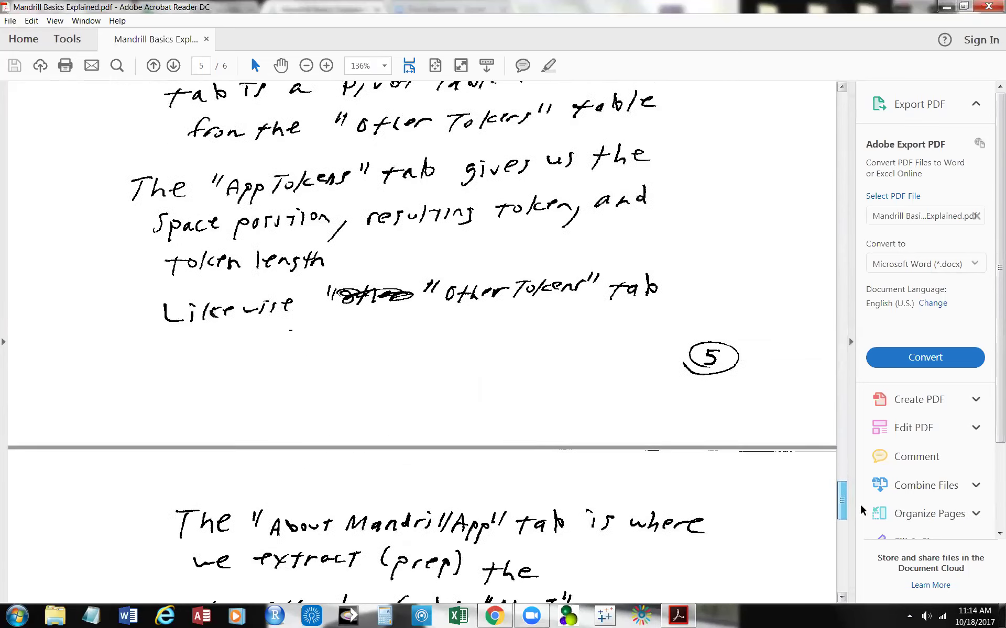
{"action": "scroll", "coordinate": [868, 543], "scroll_direction": "down", "scroll_amount": 20}
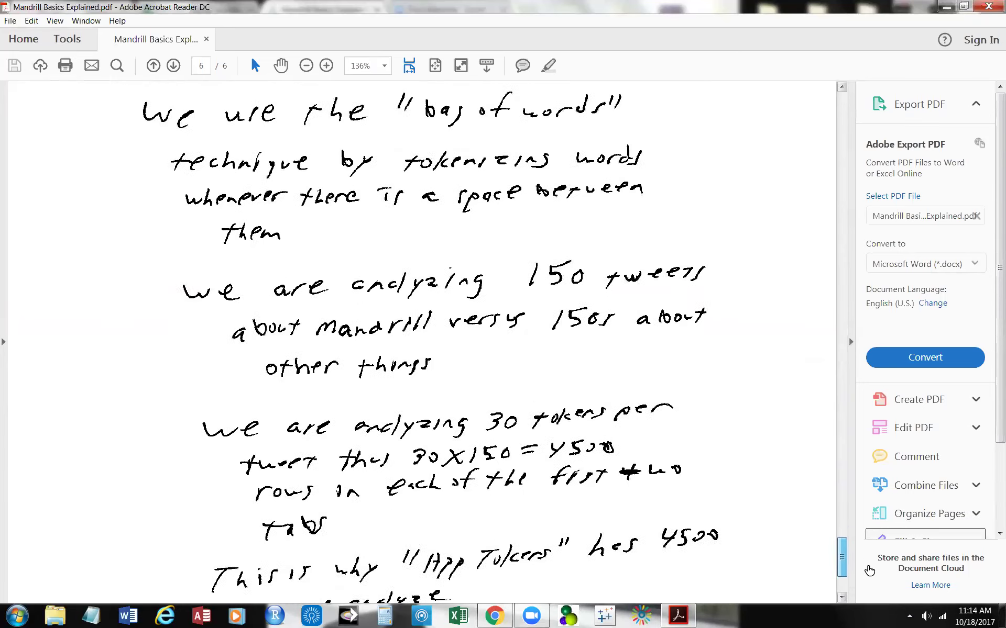
{"action": "scroll", "coordinate": [869, 574], "scroll_direction": "down", "scroll_amount": 4}
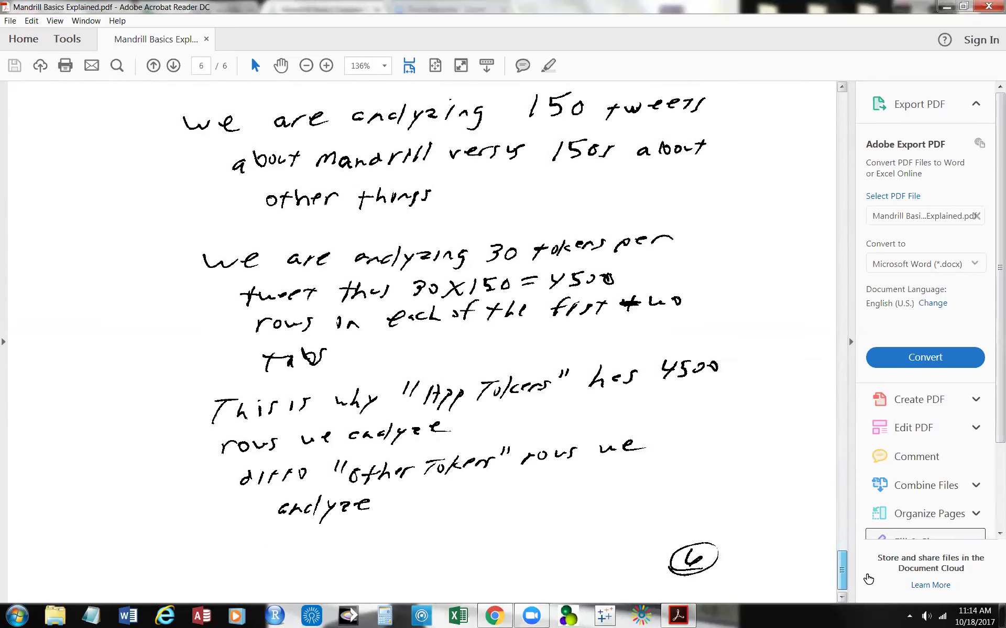
{"action": "scroll", "coordinate": [868, 569], "scroll_direction": "up", "scroll_amount": 7}
{"action": "scroll", "coordinate": [868, 568], "scroll_direction": "down", "scroll_amount": 6}
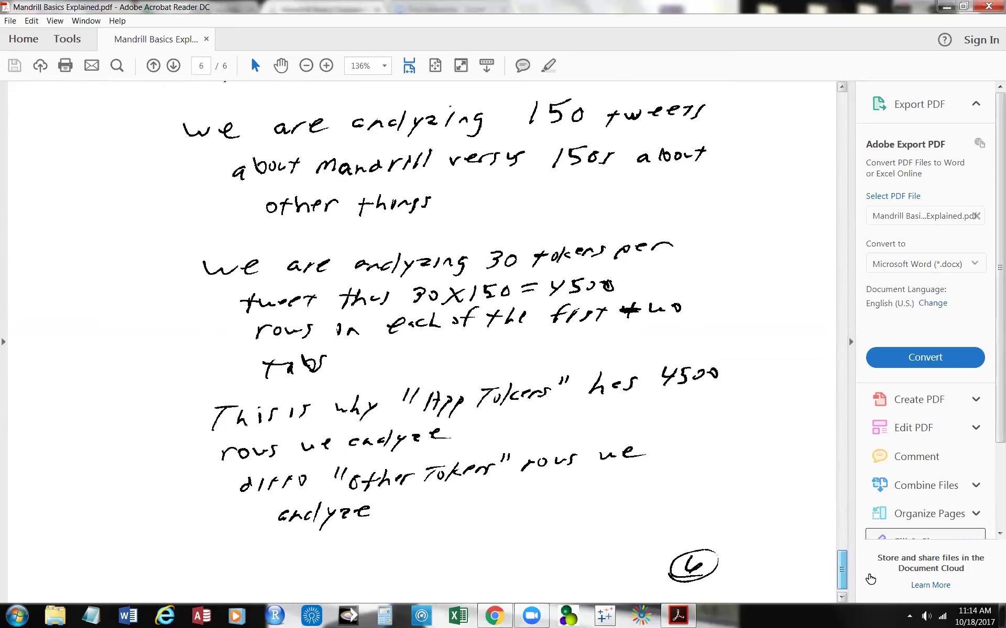
{"action": "scroll", "coordinate": [870, 579], "scroll_direction": "up", "scroll_amount": 1}
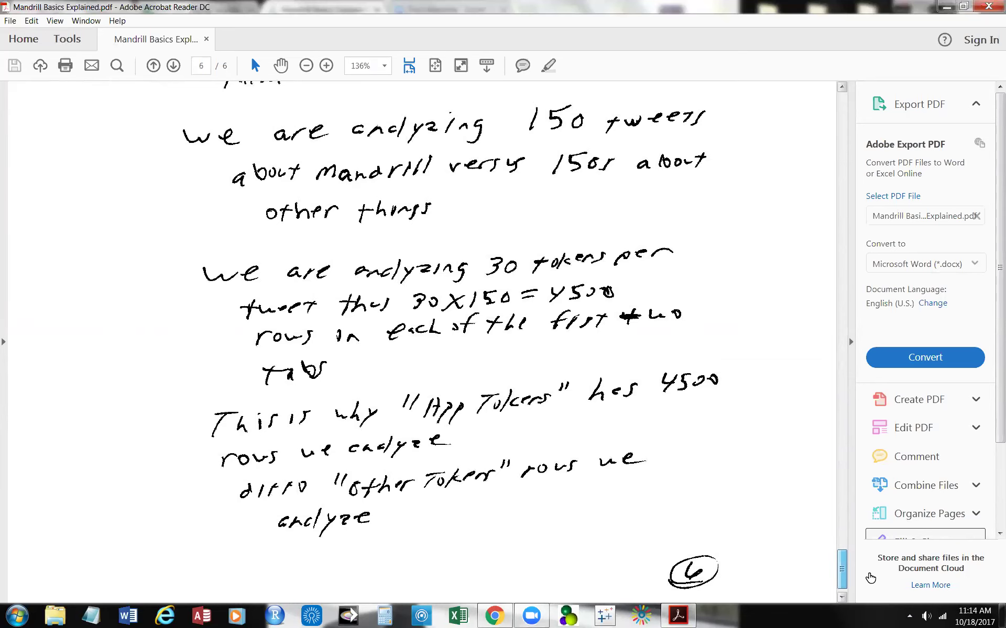
{"action": "scroll", "coordinate": [870, 574], "scroll_direction": "down", "scroll_amount": 1}
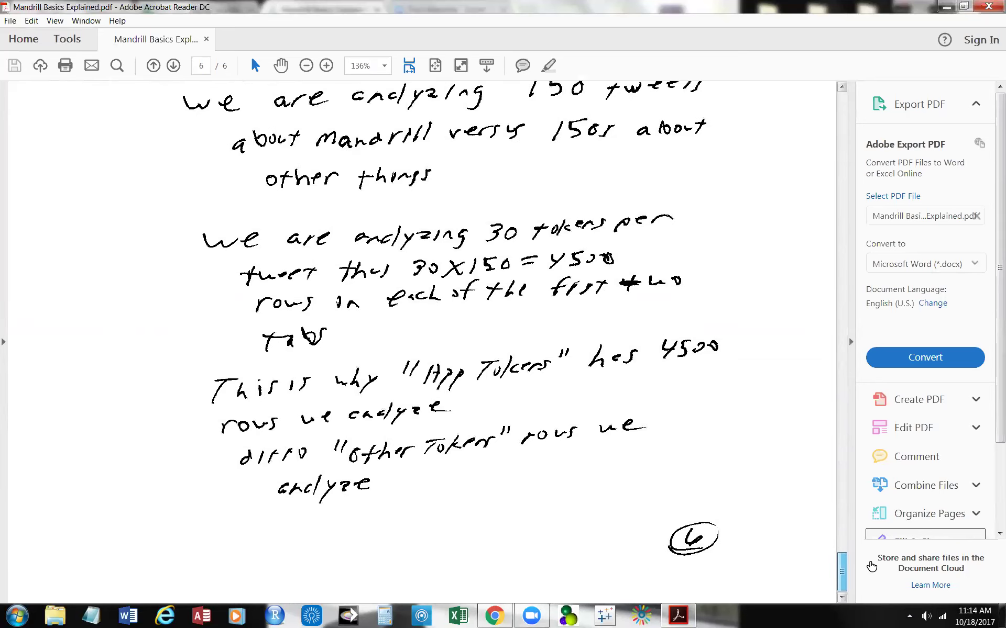
{"action": "scroll", "coordinate": [869, 569], "scroll_direction": "up", "scroll_amount": 20}
{"action": "scroll", "coordinate": [862, 360], "scroll_direction": "up", "scroll_amount": 20}
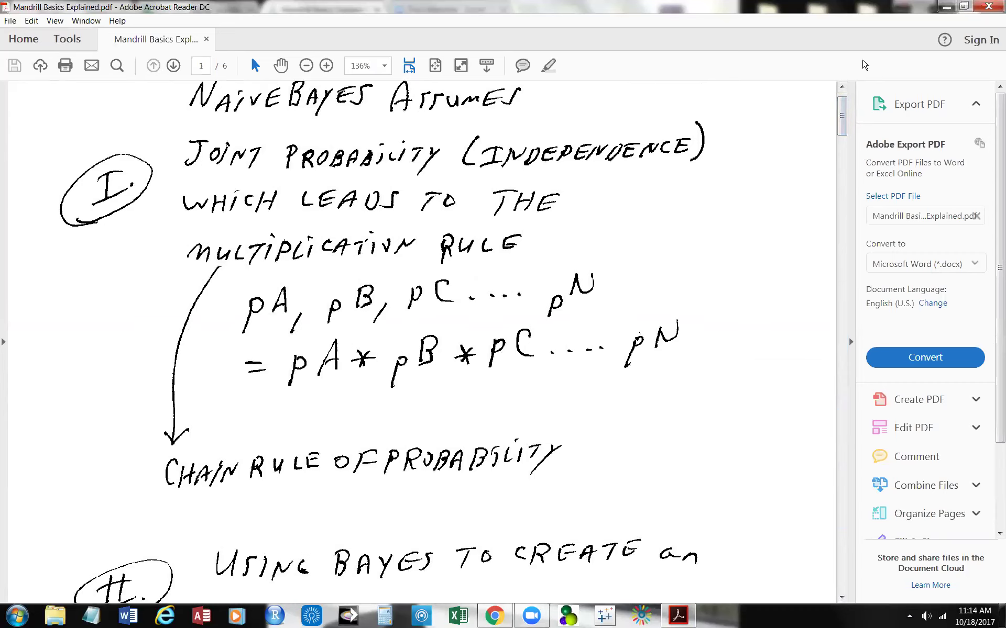
{"action": "left_click", "coordinate": [987, 8]}
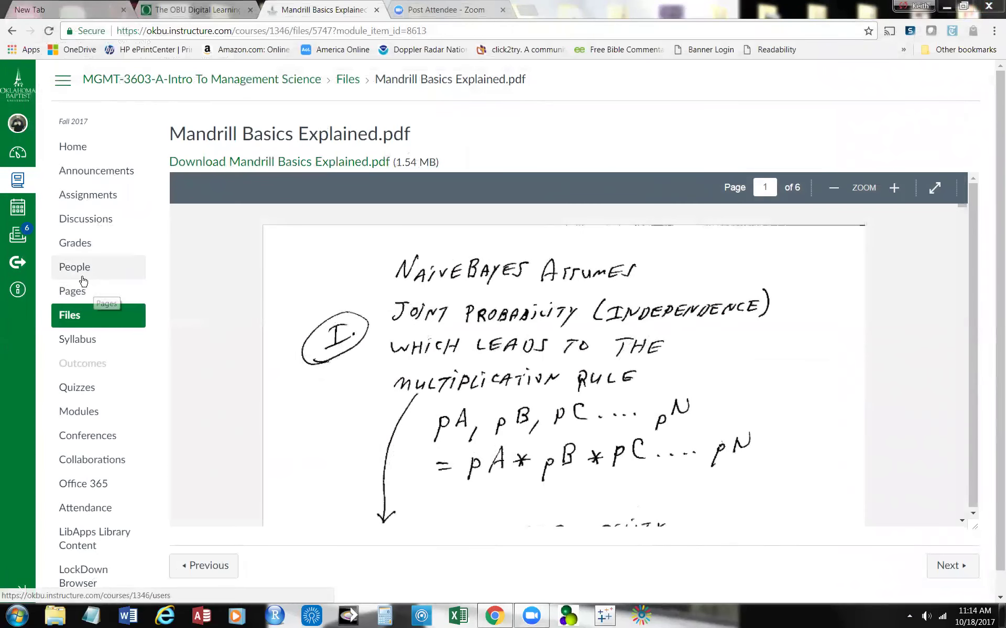
- Download Foreman Files.zip from the course's Files list
{"action": "left_click", "coordinate": [70, 316]}
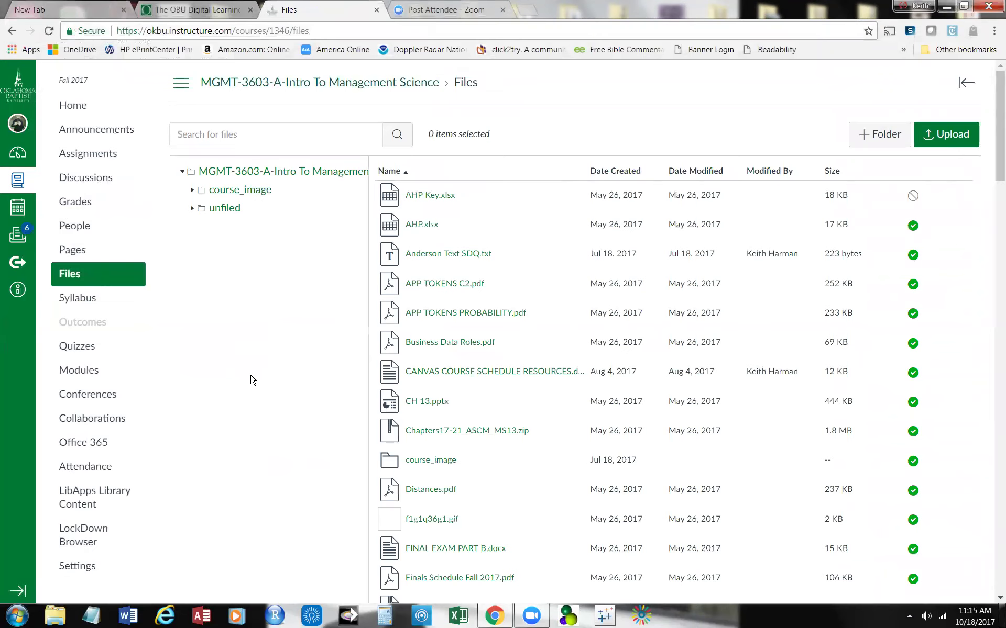
{"action": "scroll", "coordinate": [501, 464], "scroll_direction": "down", "scroll_amount": 3}
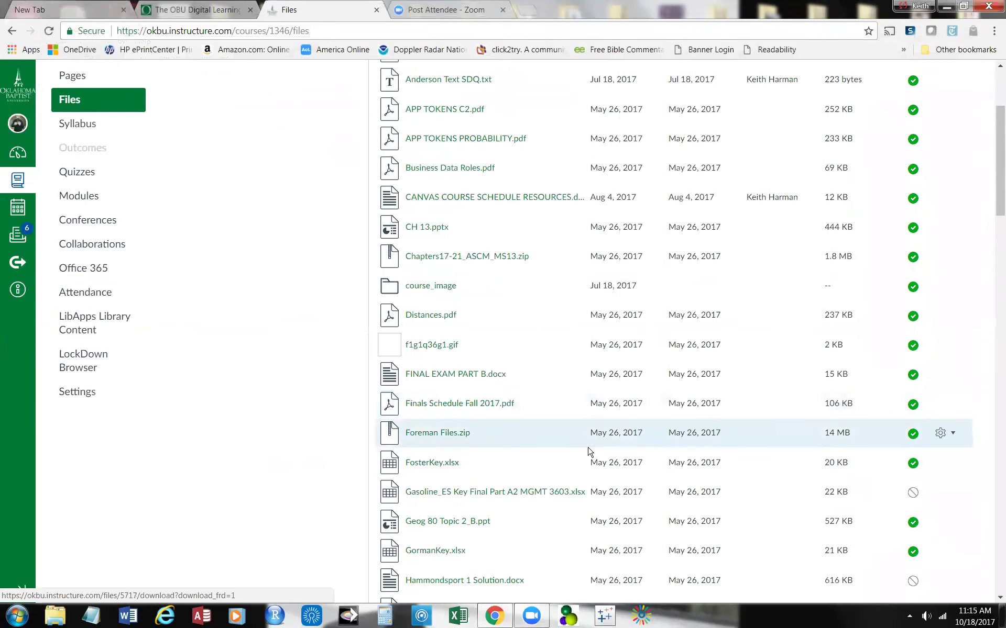
{"action": "left_click", "coordinate": [952, 435]}
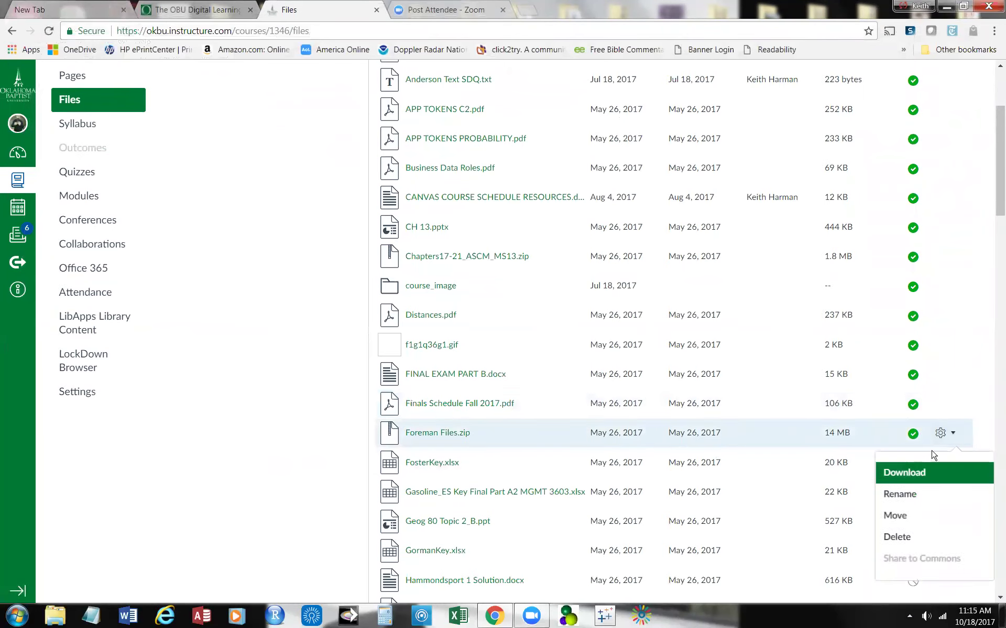
{"action": "left_click", "coordinate": [903, 473]}
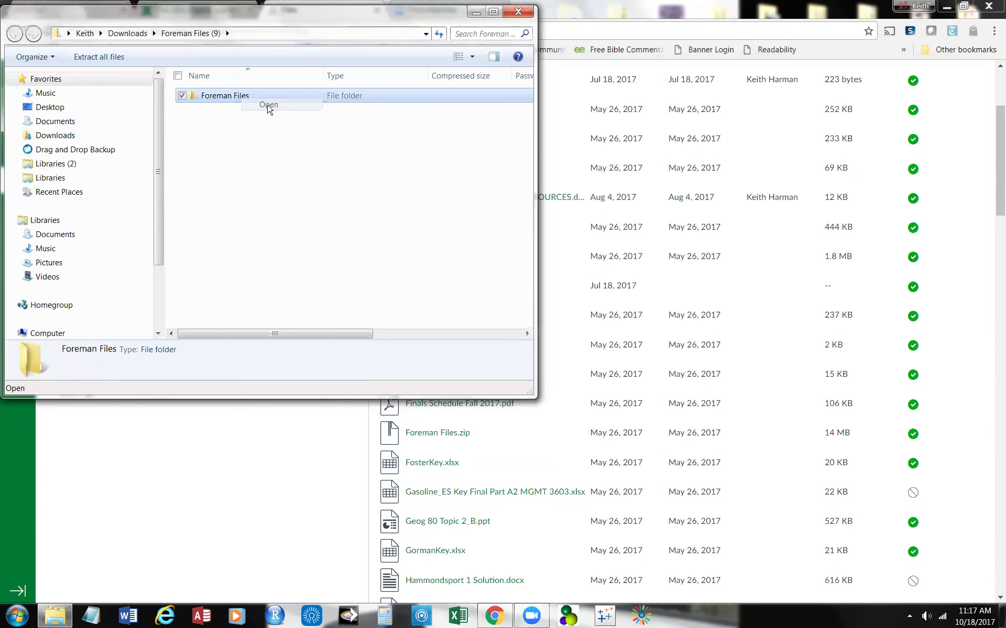
- Open the Mandrill workbook from the downloaded Foreman Files folder and enable editing
{"action": "double_click", "coordinate": [265, 99]}
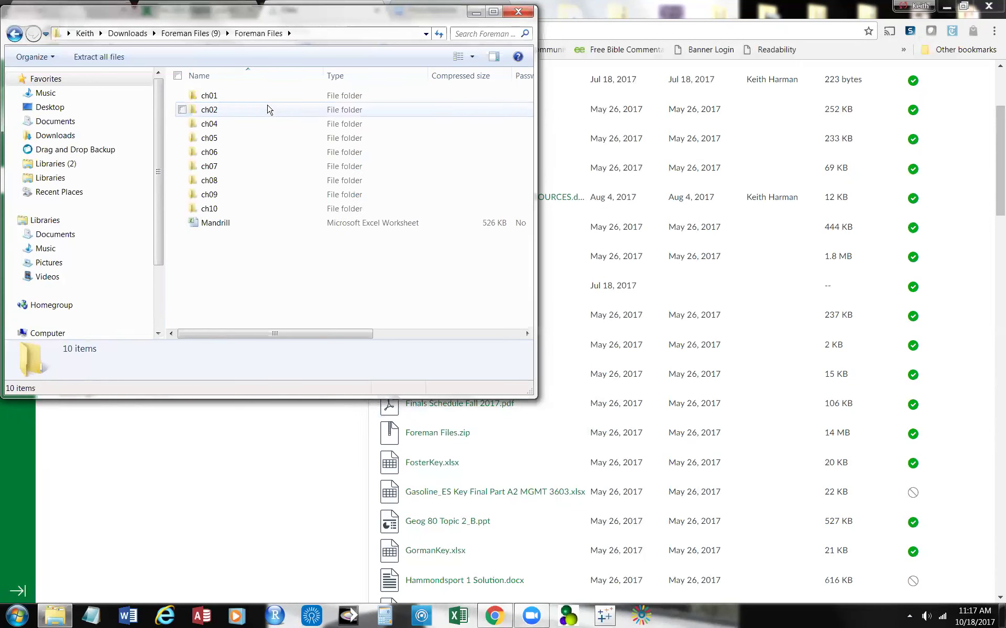
{"action": "right_click", "coordinate": [213, 226]}
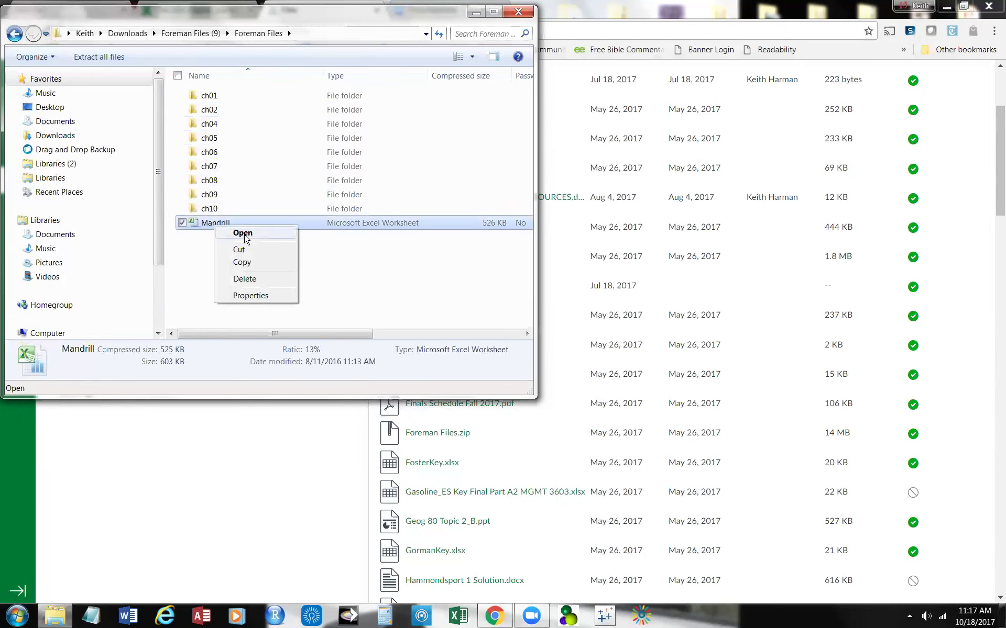
{"action": "left_click", "coordinate": [248, 239]}
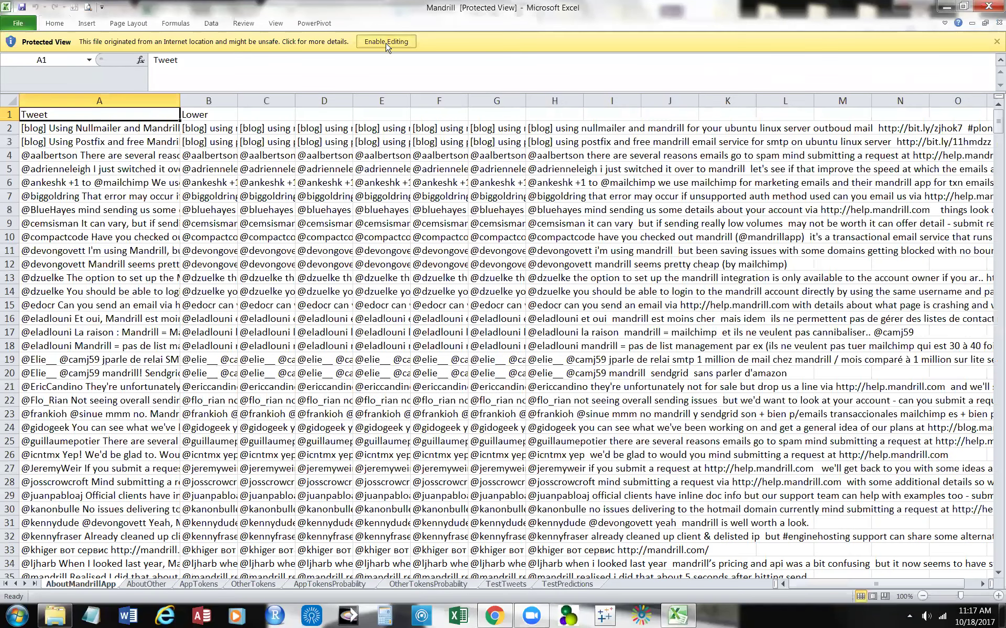
{"action": "left_click", "coordinate": [386, 43]}
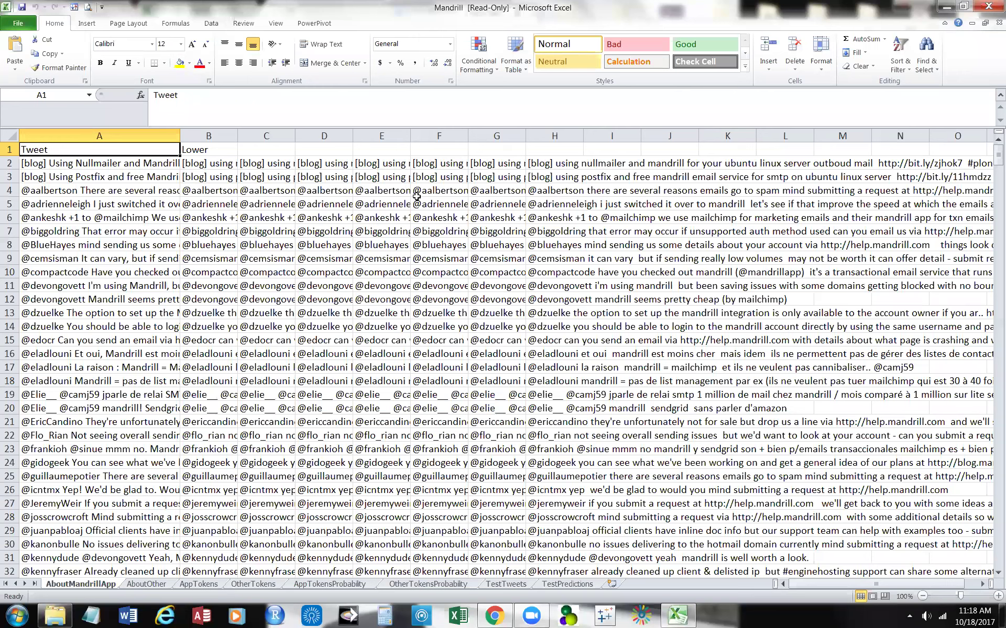
- Examine the LOWER and SUBSTITUTE formulas across row 2, columns B to H, of the AboutMandrillApp sheet
{"action": "key", "text": "Down"}
{"action": "key", "text": "Right"}
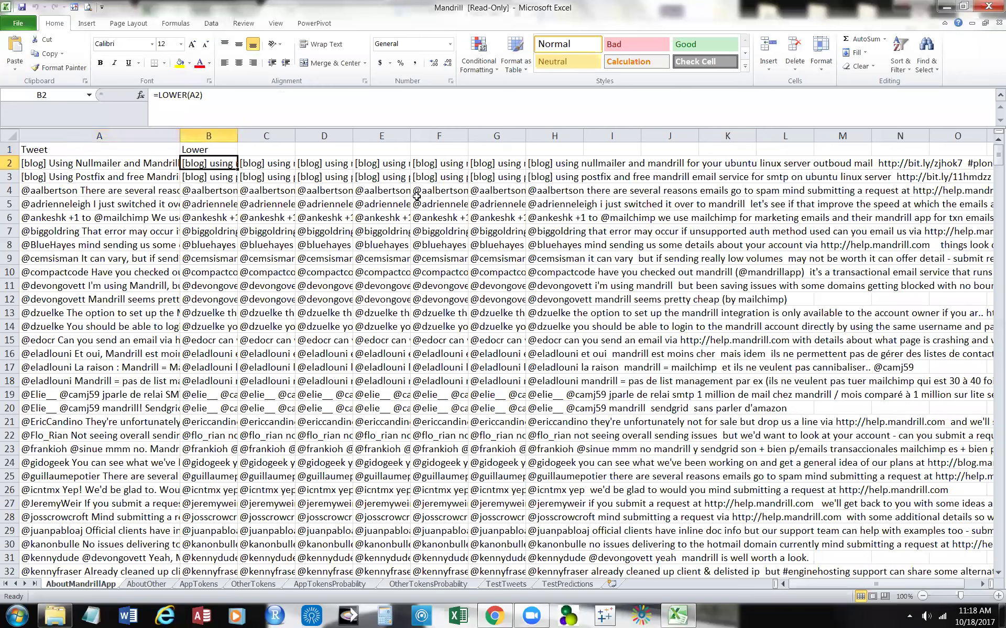
{"action": "key", "text": "Right"}
{"action": "key", "text": "Right"}
{"action": "key", "text": "Right"}
{"action": "key", "text": "Right"}
{"action": "key", "text": "Right"}
{"action": "key", "text": "Right"}
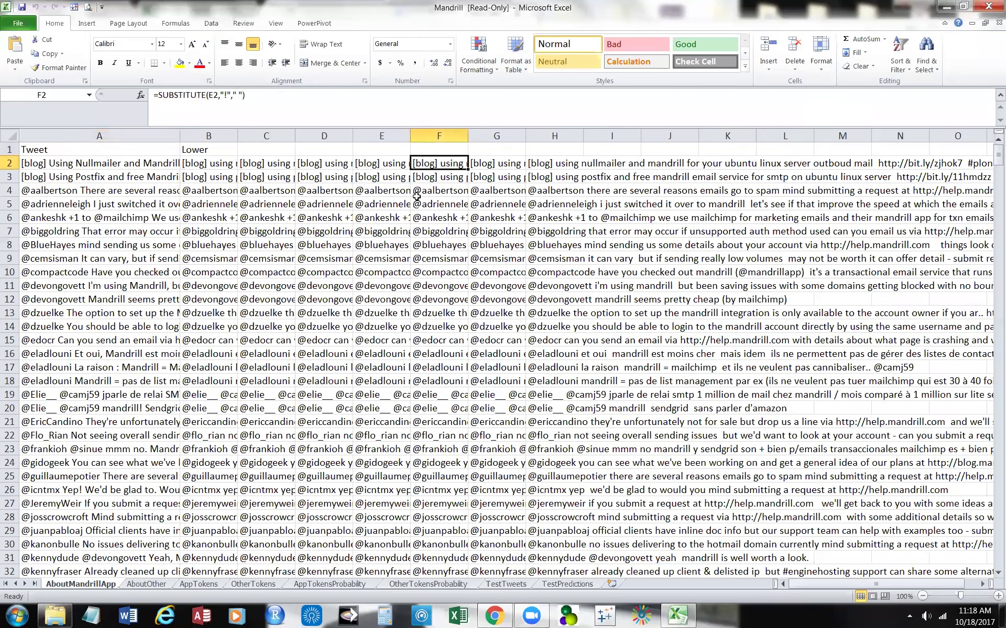
{"action": "key", "text": "Right"}
{"action": "key", "text": "Right"}
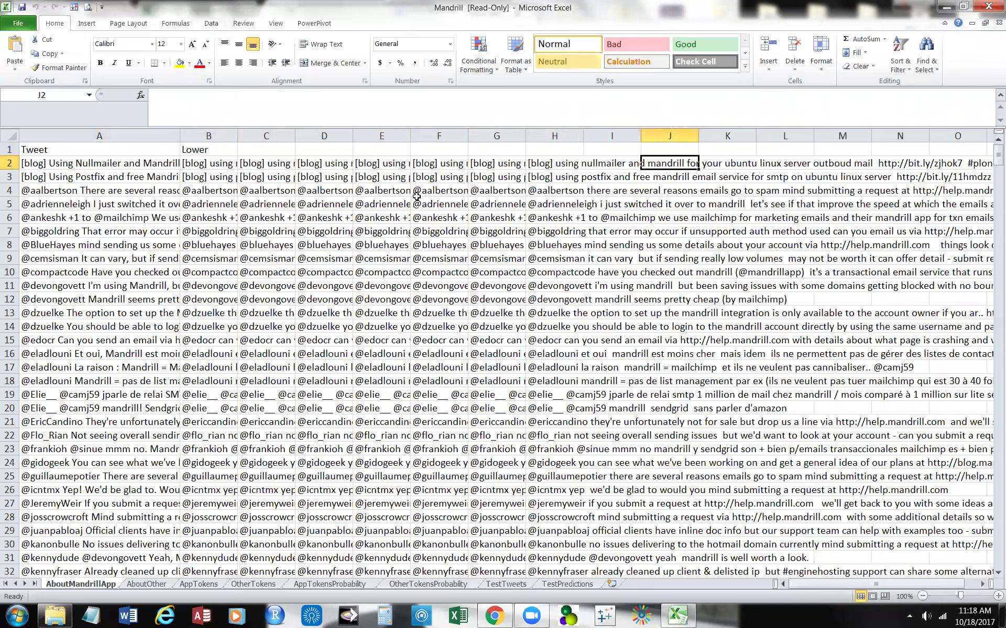
{"action": "key", "text": "Left"}
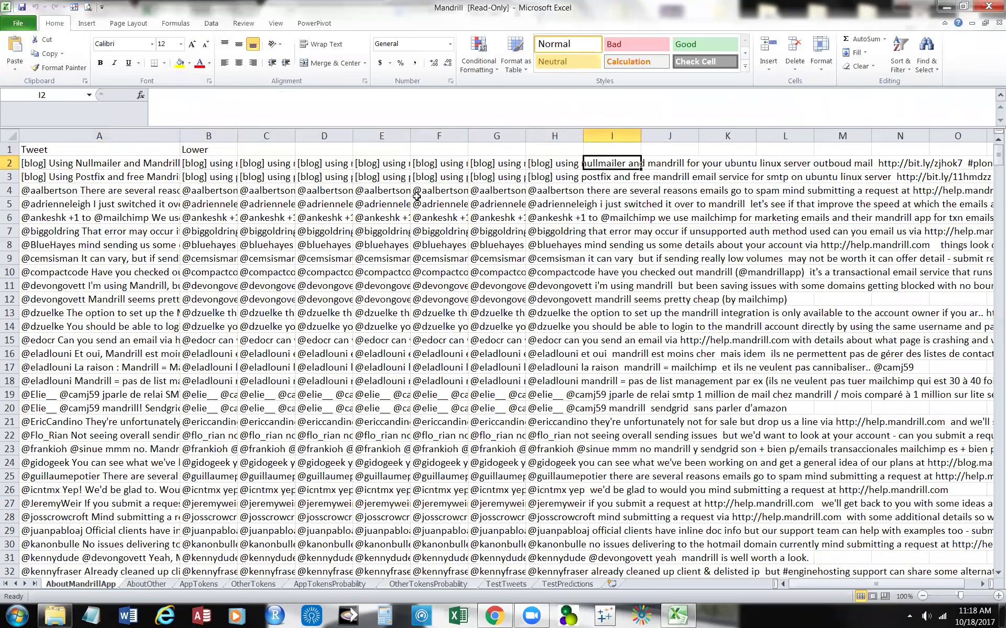
{"action": "key", "text": "Left"}
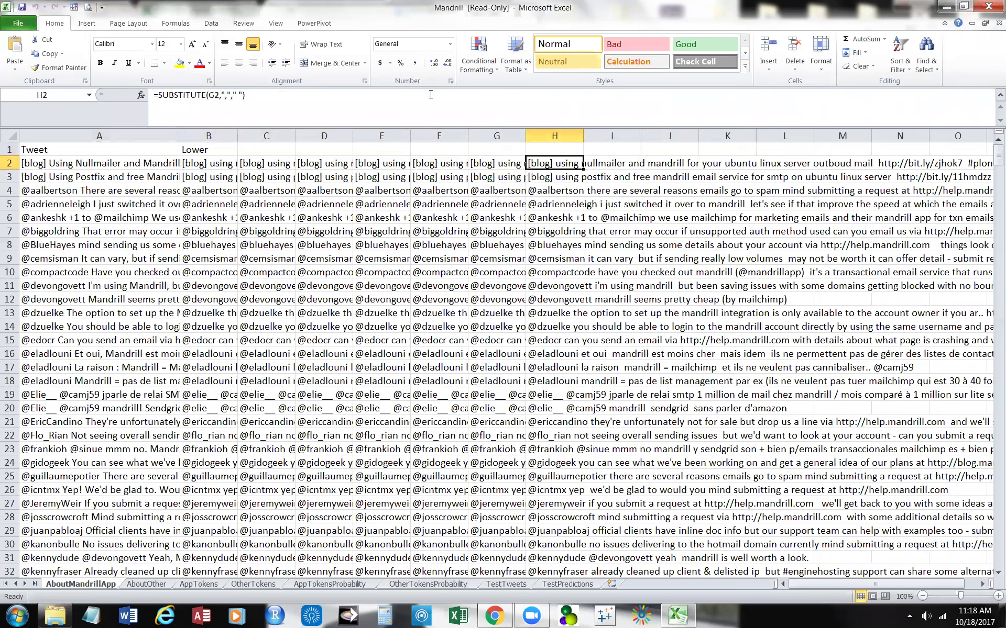
{"action": "left_click", "coordinate": [195, 164]}
{"action": "left_click", "coordinate": [336, 164]}
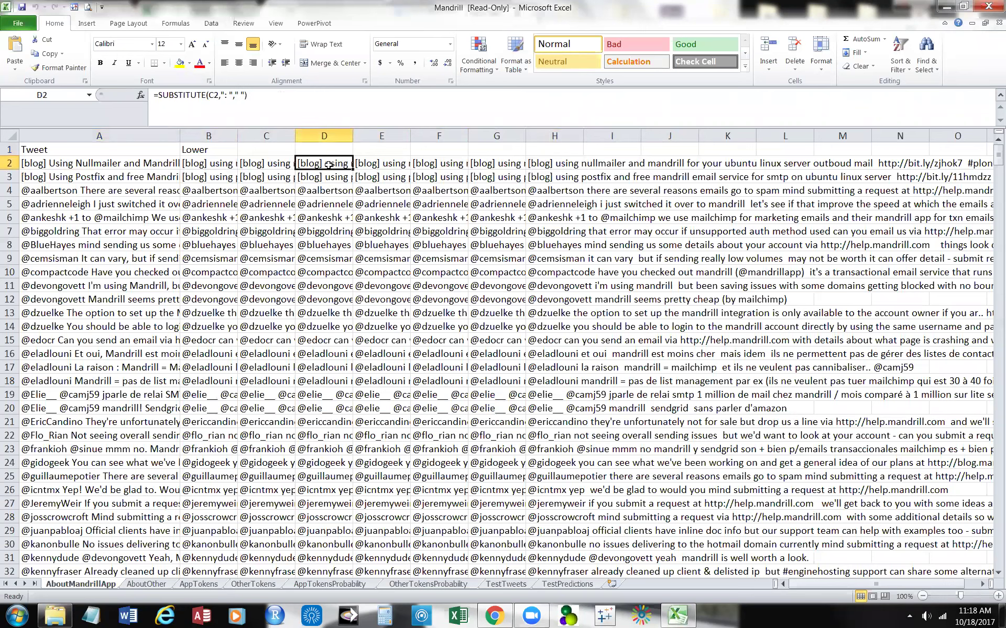
{"action": "left_click", "coordinate": [368, 163]}
{"action": "left_click", "coordinate": [420, 163]}
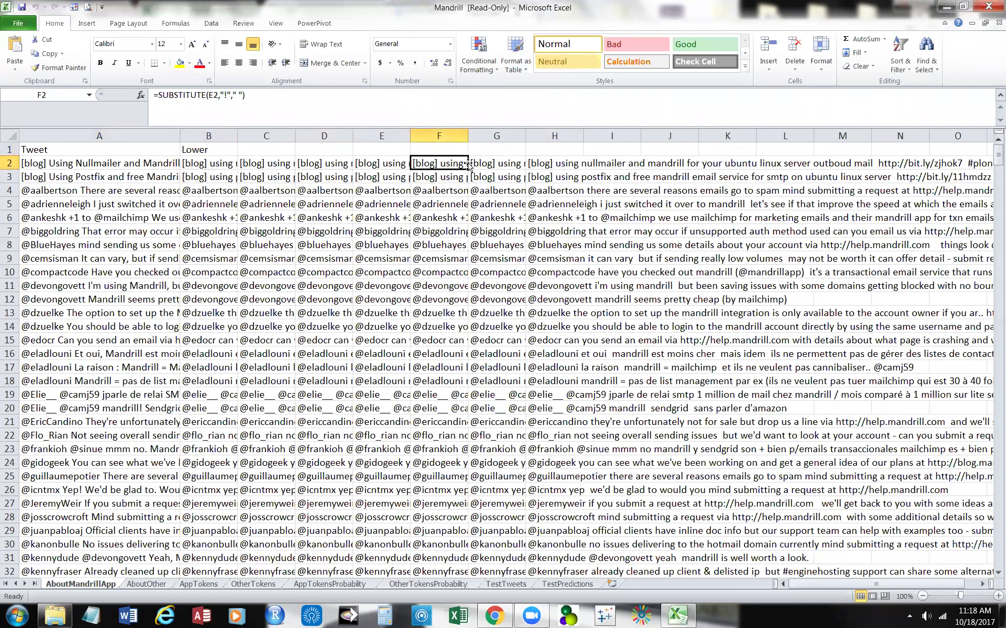
{"action": "left_click", "coordinate": [541, 166]}
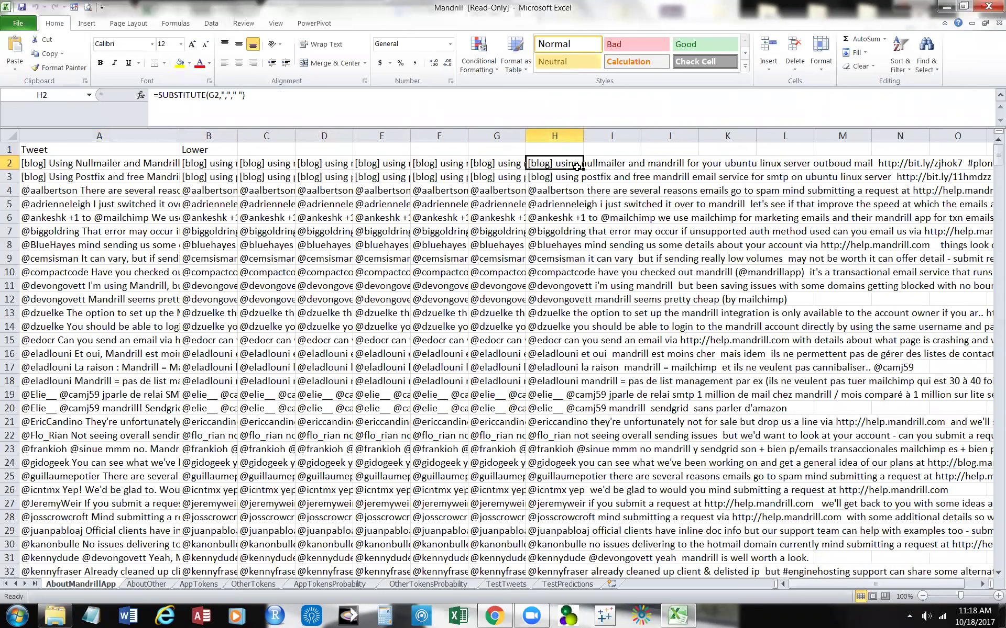
- Widen column I on the AboutMandrillApp sheet to span the tweet text overflowing from H2
{"action": "left_click", "coordinate": [599, 165]}
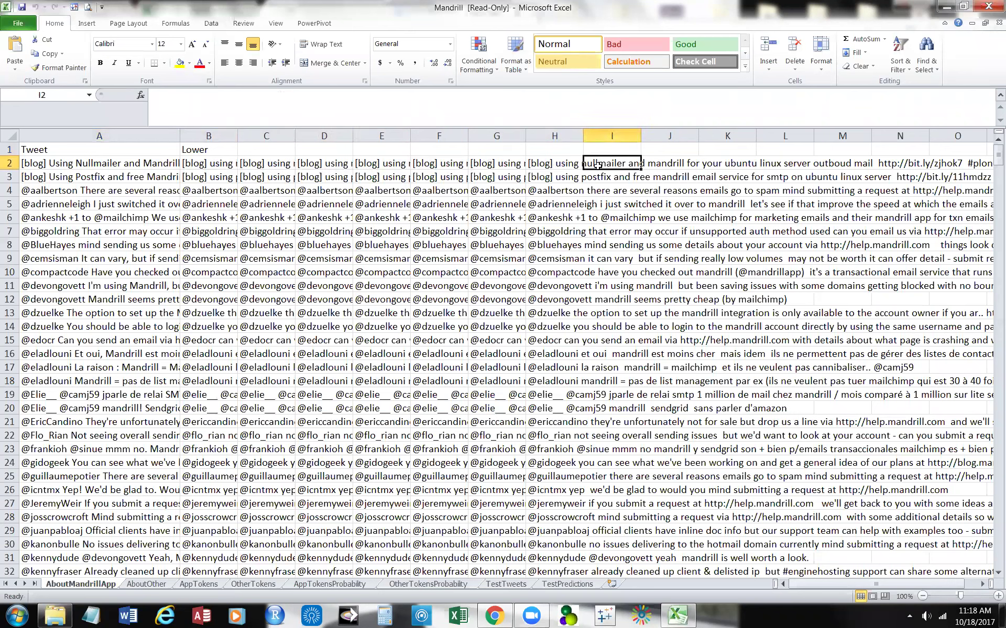
{"action": "left_click", "coordinate": [639, 135]}
{"action": "left_click_drag", "start_coordinate": [639, 135], "coordinate": [992, 135]}
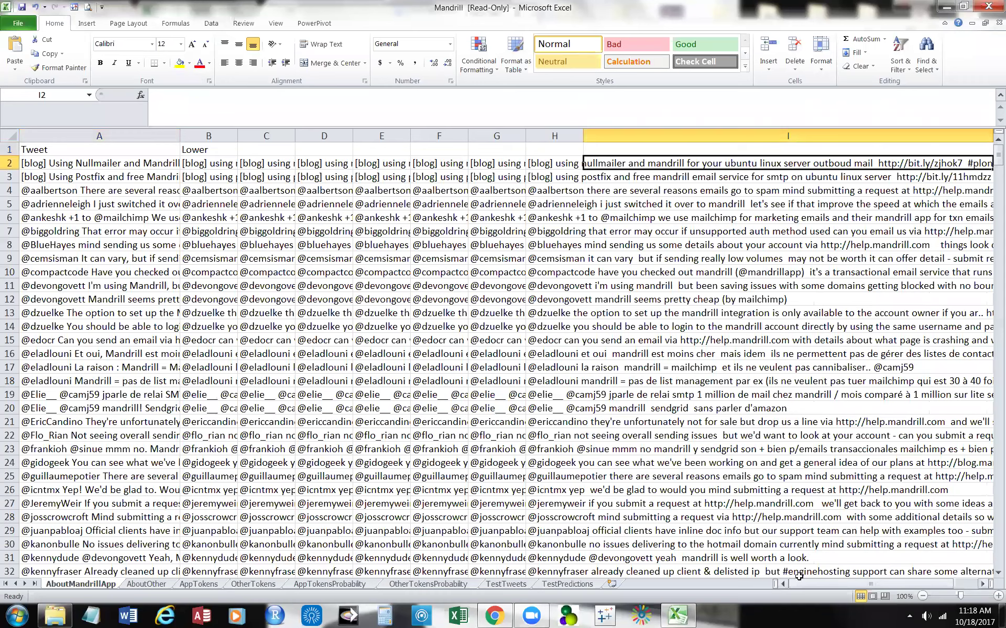
{"action": "left_click_drag", "start_coordinate": [812, 585], "coordinate": [851, 585]}
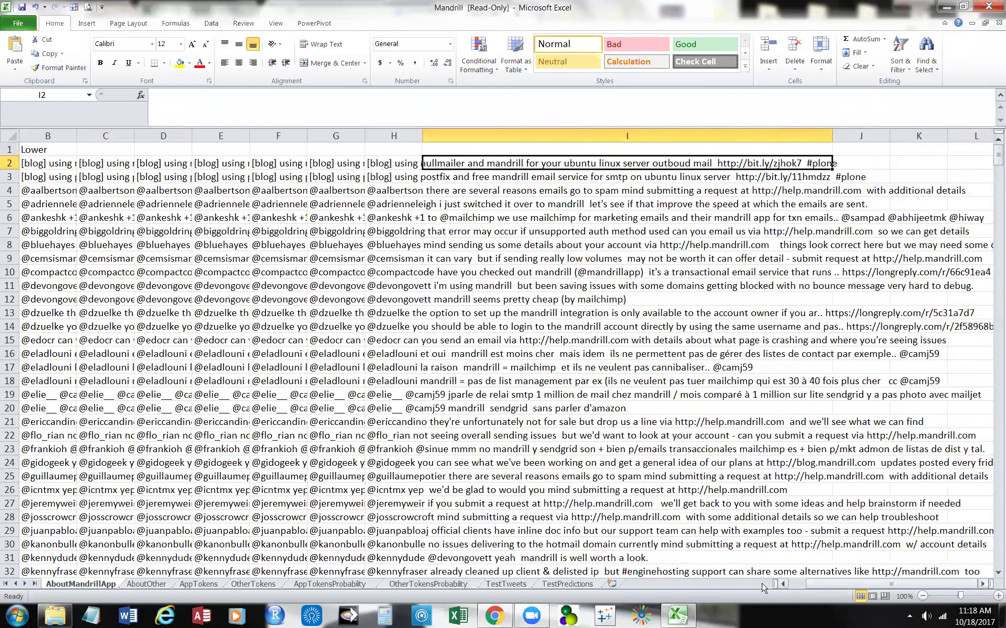
{"action": "left_click", "coordinate": [981, 584]}
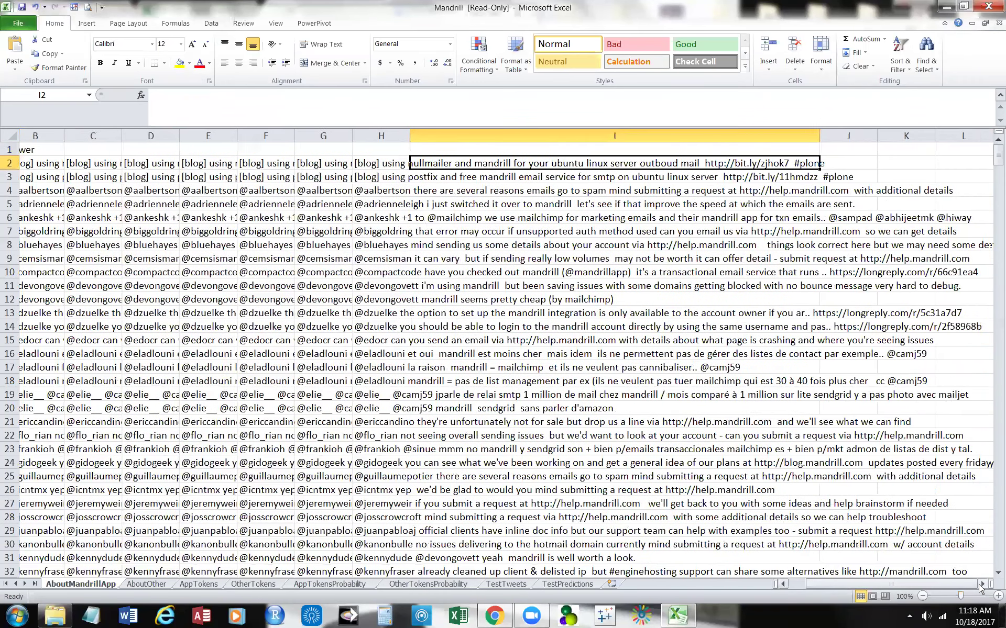
{"action": "left_click_drag", "start_coordinate": [773, 136], "coordinate": [795, 139]}
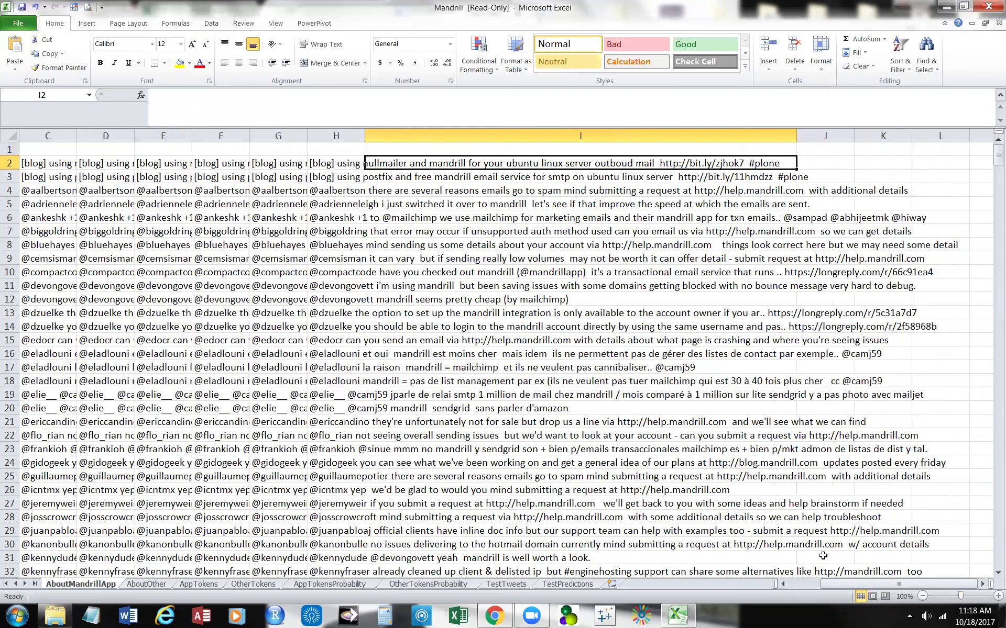
{"action": "left_click_drag", "start_coordinate": [834, 584], "coordinate": [774, 584]}
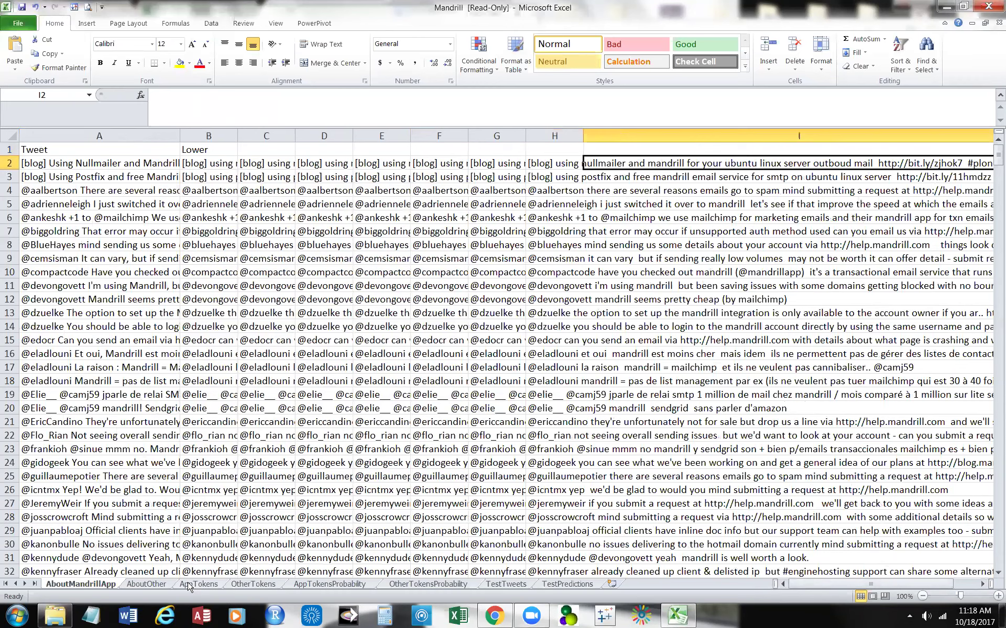
- Examine the original tweet in A2 and the cleanup formulas across row 2 of the AboutOther sheet
{"action": "left_click", "coordinate": [153, 586]}
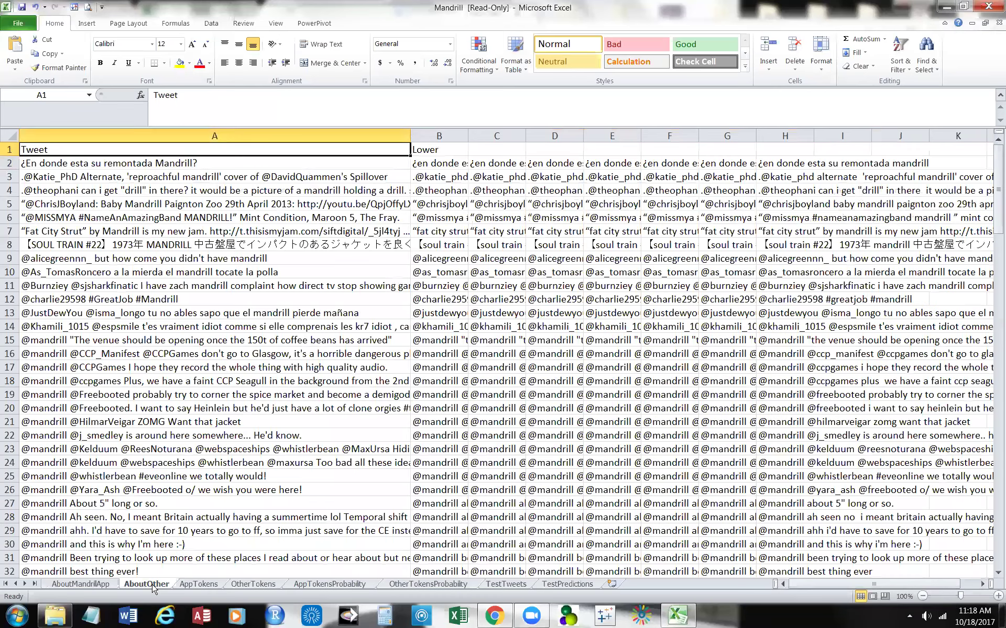
{"action": "left_click", "coordinate": [118, 165]}
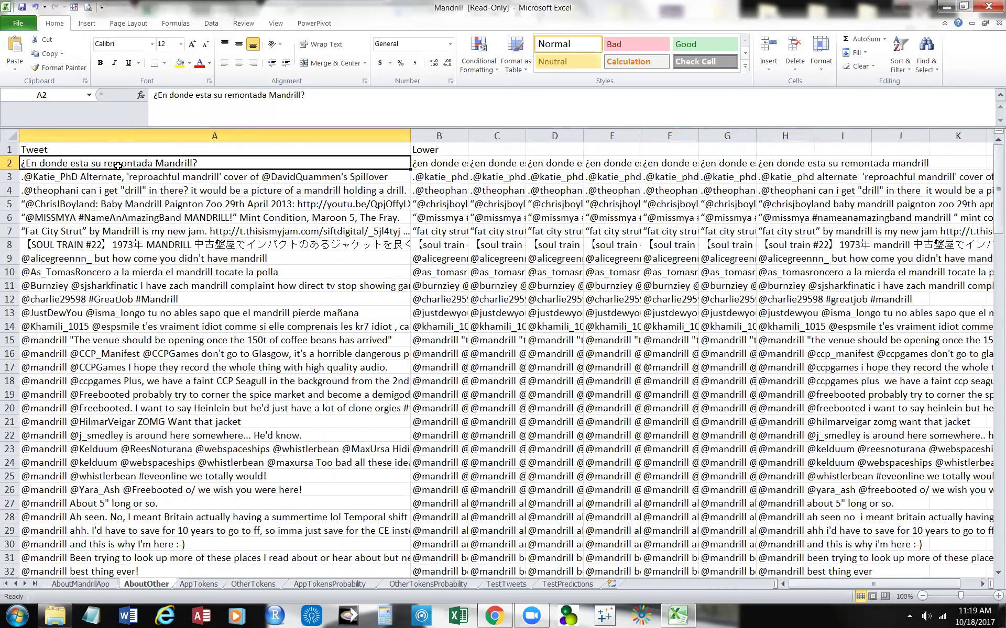
{"action": "left_click", "coordinate": [421, 165]}
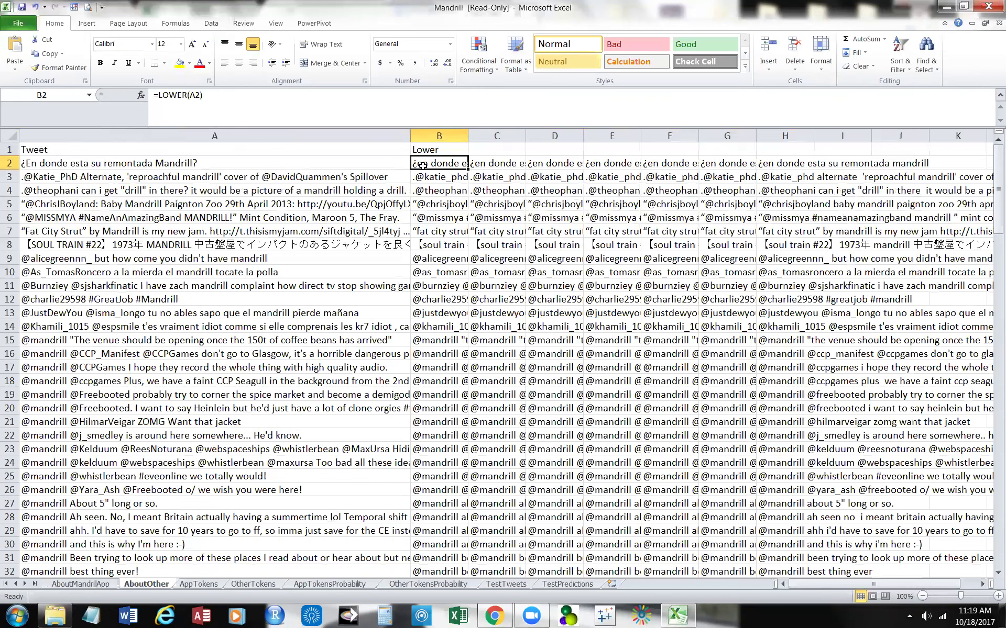
{"action": "key", "text": "Right"}
{"action": "key", "text": "Right"}
{"action": "key", "text": "Right"}
{"action": "key", "text": "Right"}
{"action": "key", "text": "Right"}
{"action": "key", "text": "Right"}
{"action": "key", "text": "Right"}
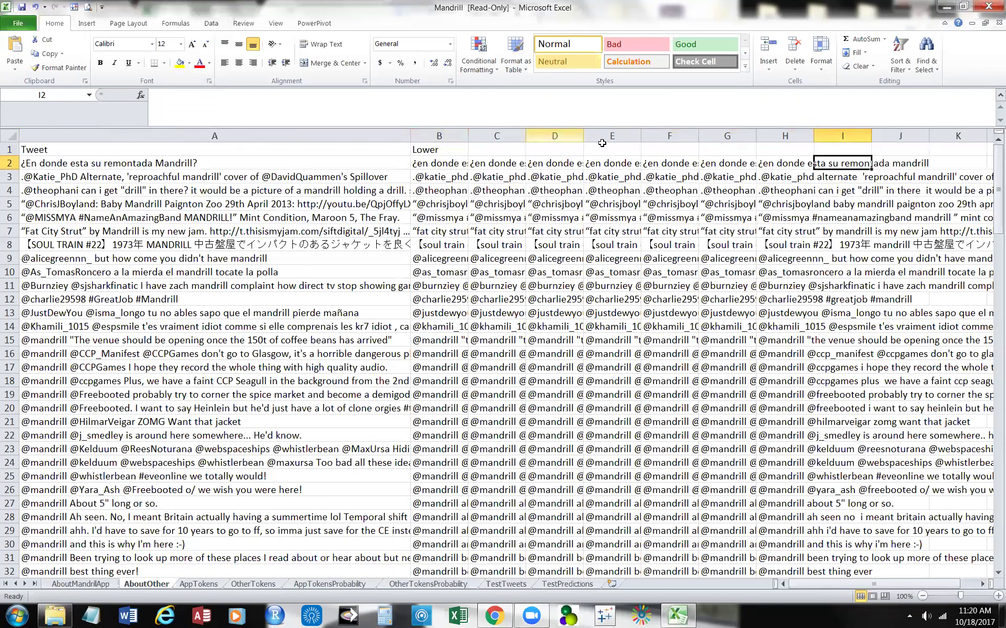
- Widen column I on the AboutOther sheet to span the tweet text overflowing from H2
{"action": "left_click_drag", "start_coordinate": [871, 139], "coordinate": [922, 139]}
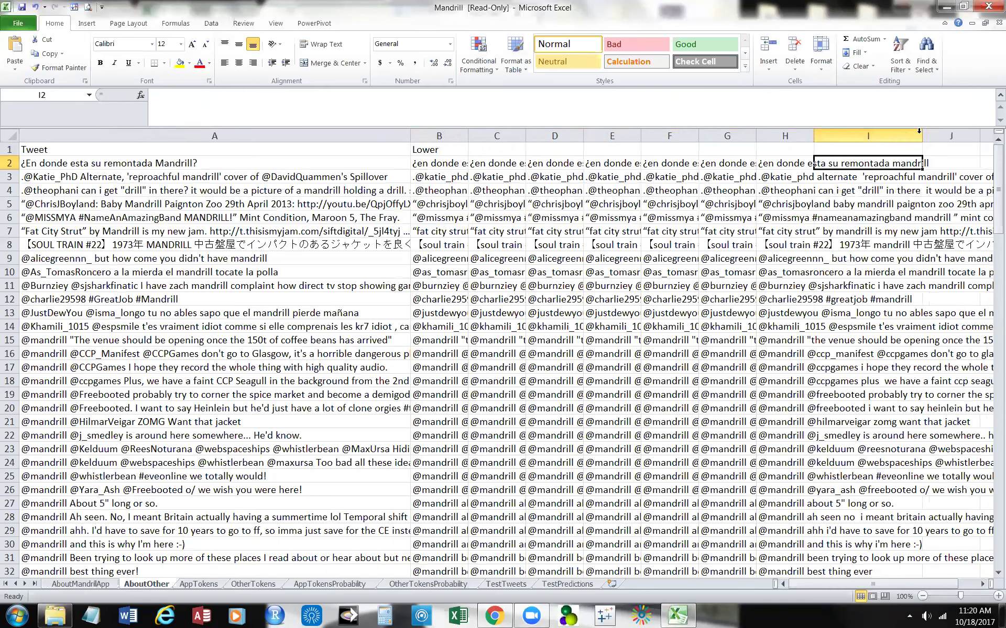
{"action": "left_click_drag", "start_coordinate": [922, 132], "coordinate": [964, 131]}
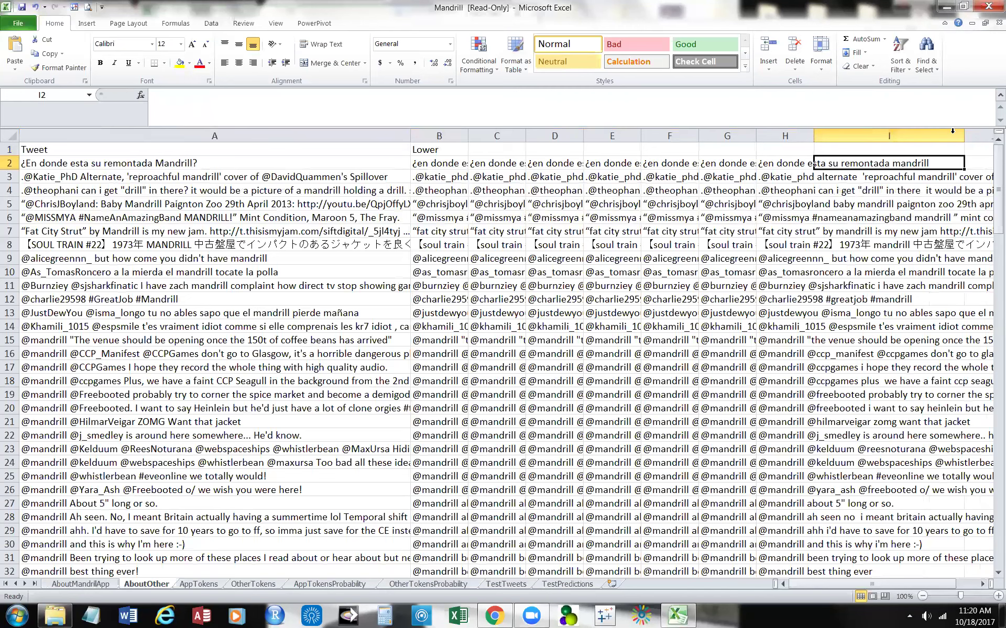